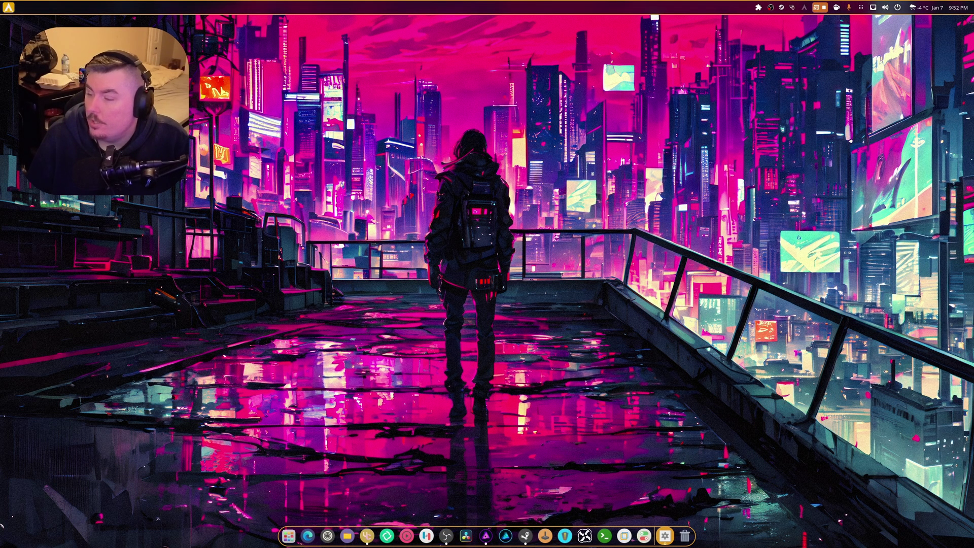
Glance at the extension list, then open the Arch Linux Updates menu showing the system up to date.
click(758, 7)
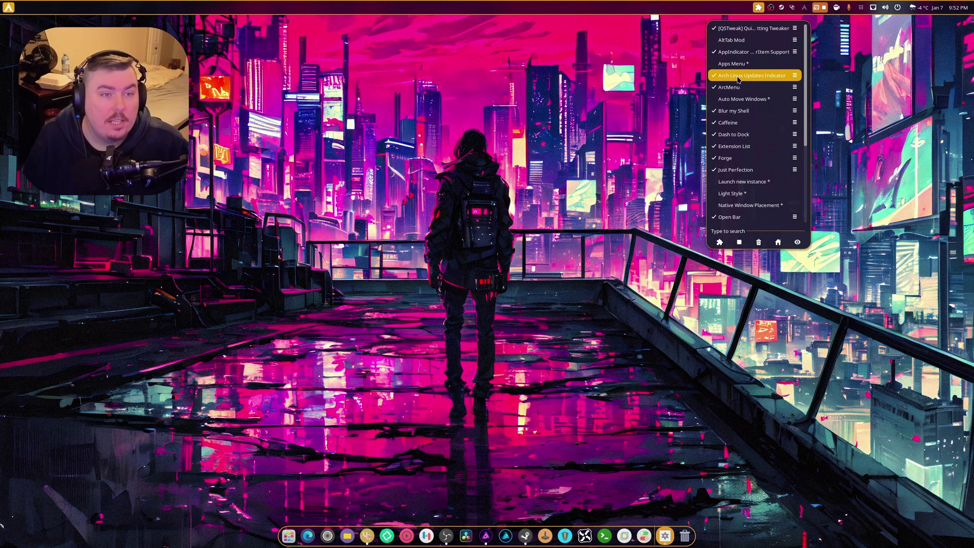
click(853, 69)
click(804, 7)
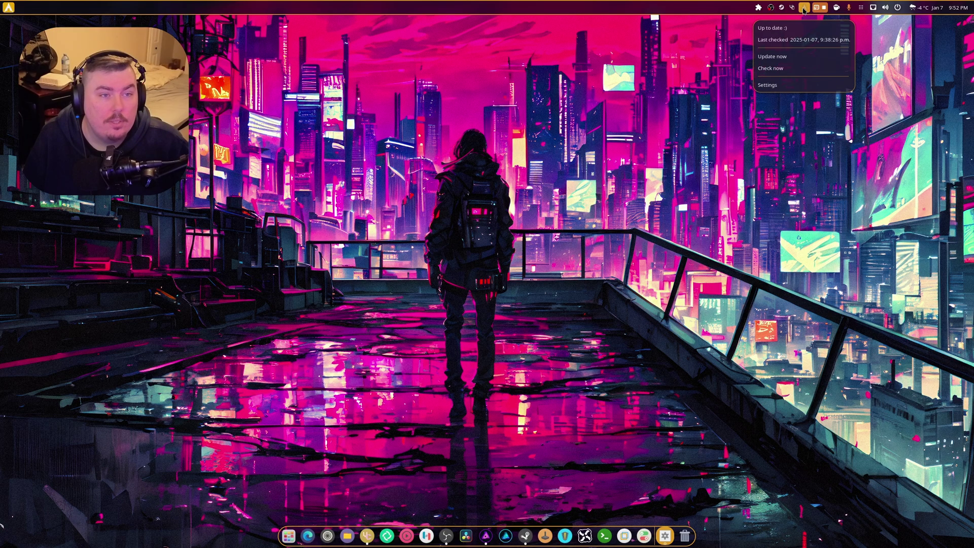
Open the indicator's Settings and view the Advanced page with the ptyxis update command.
click(779, 86)
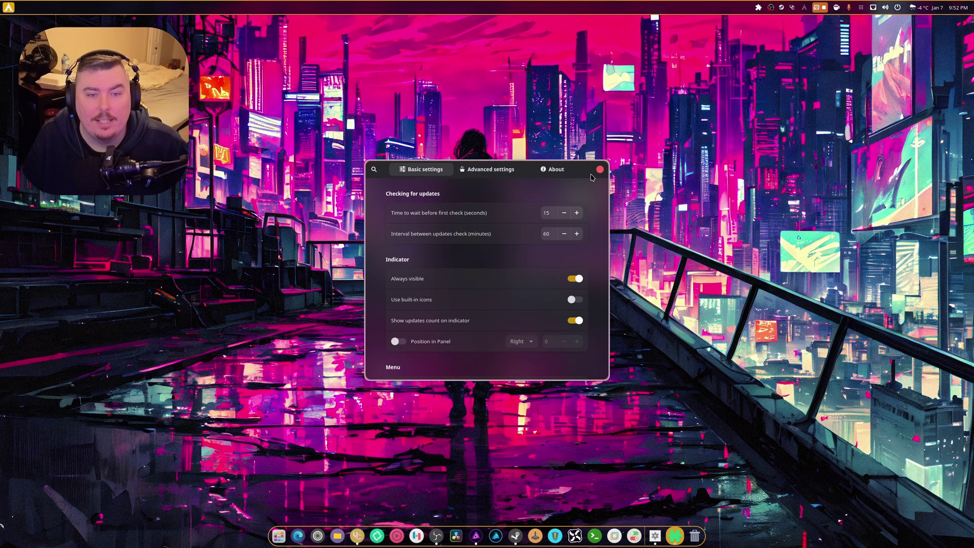
drag(583, 177, 587, 137)
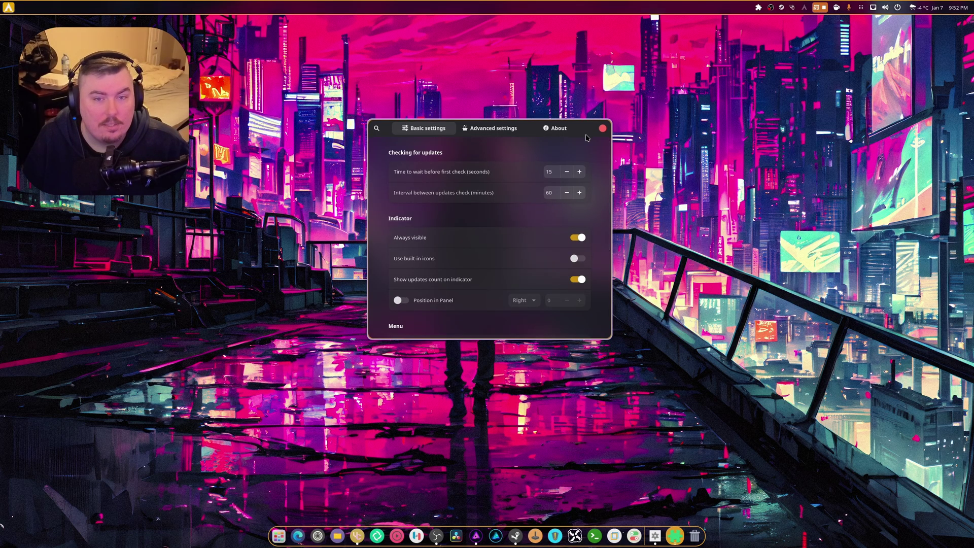
click(490, 128)
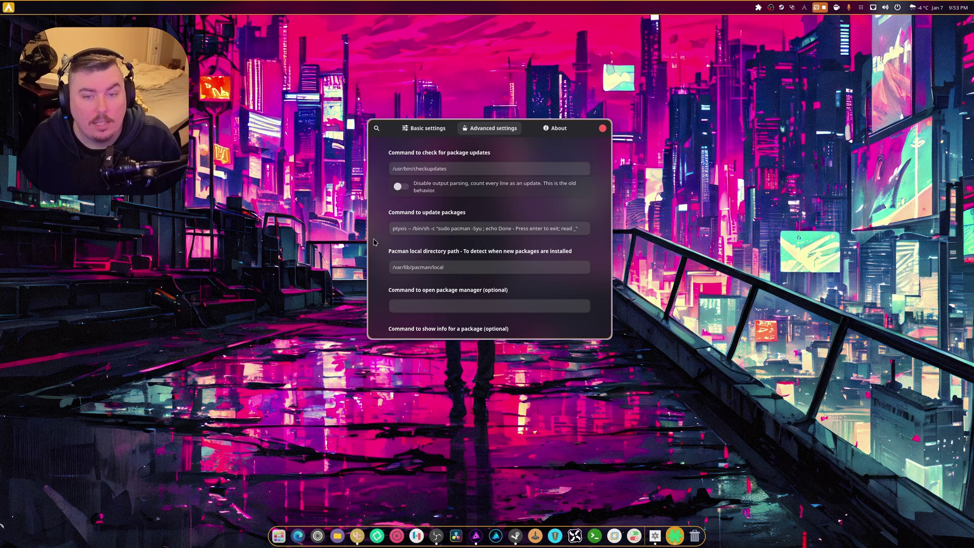
scroll(411, 277, down, 2)
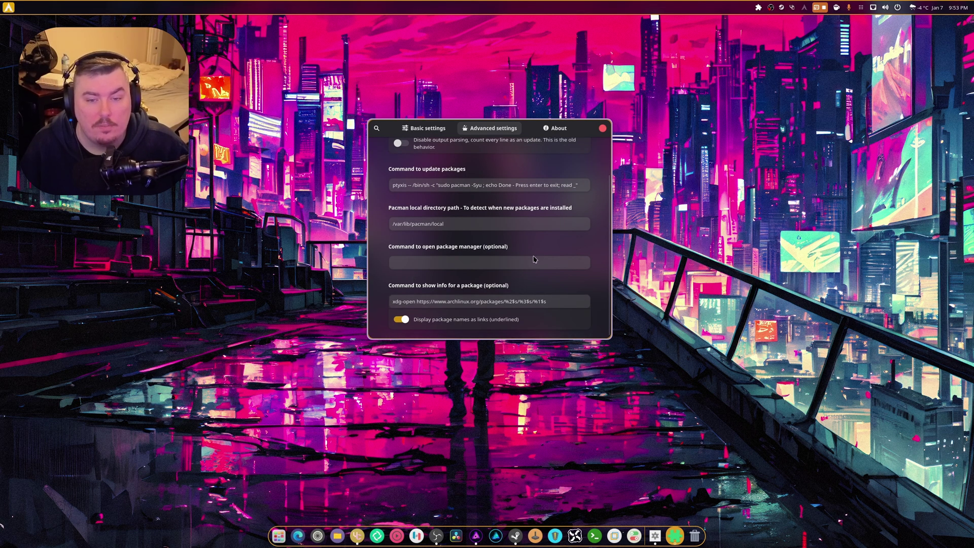
Enter pacseek as the package manager command and run Check now from the indicator menu.
click(477, 261)
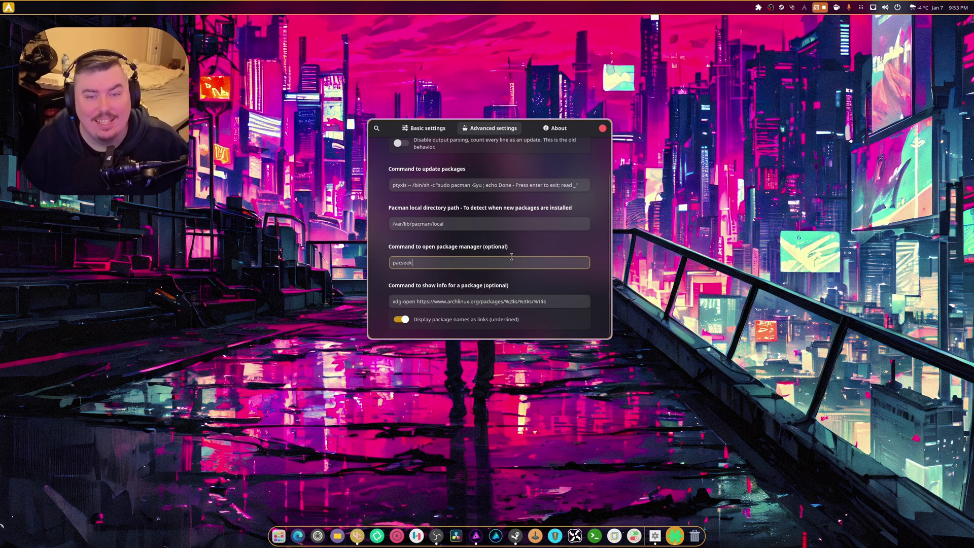
click(804, 7)
click(780, 69)
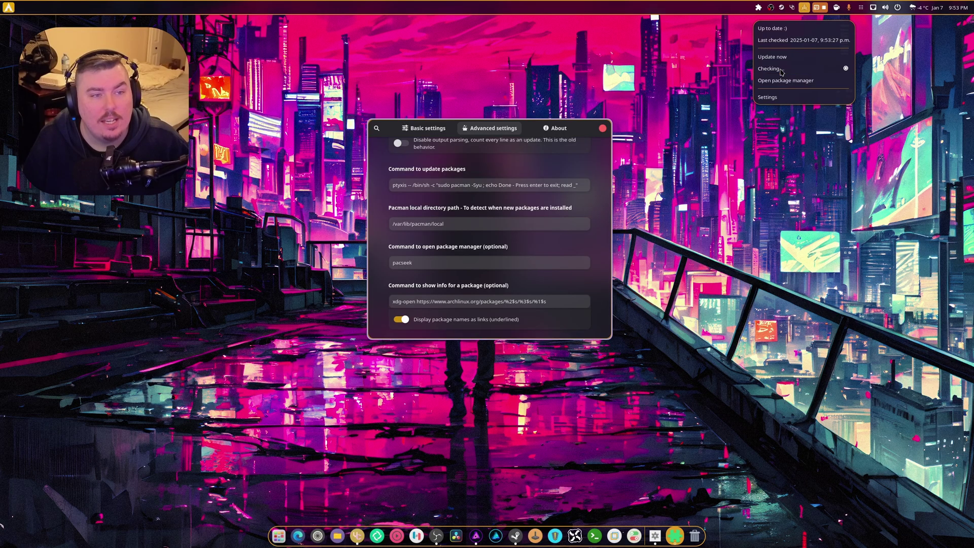
click(413, 200)
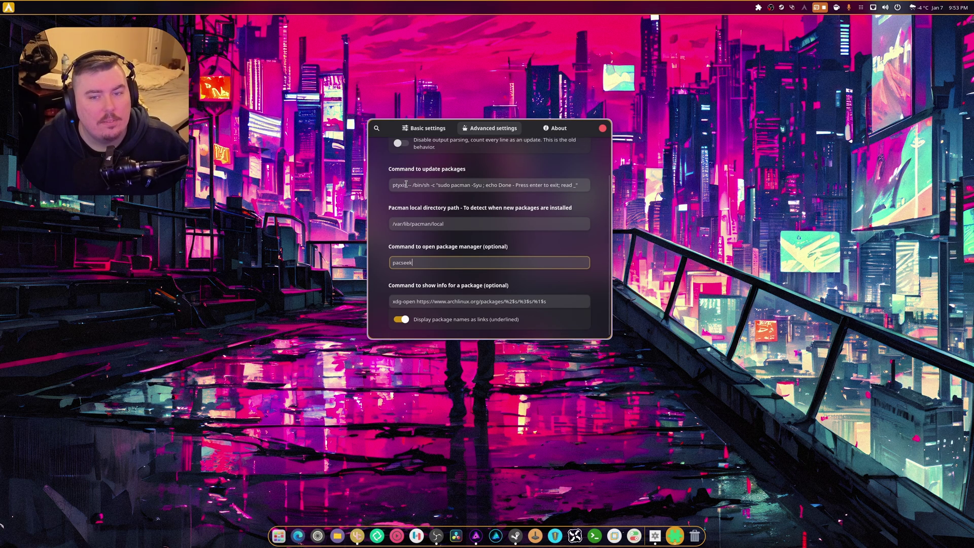
Replace ptyxis with pacseek in the update command, recheck updates, and launch a terminal.
drag(406, 184, 384, 181)
text(pac)
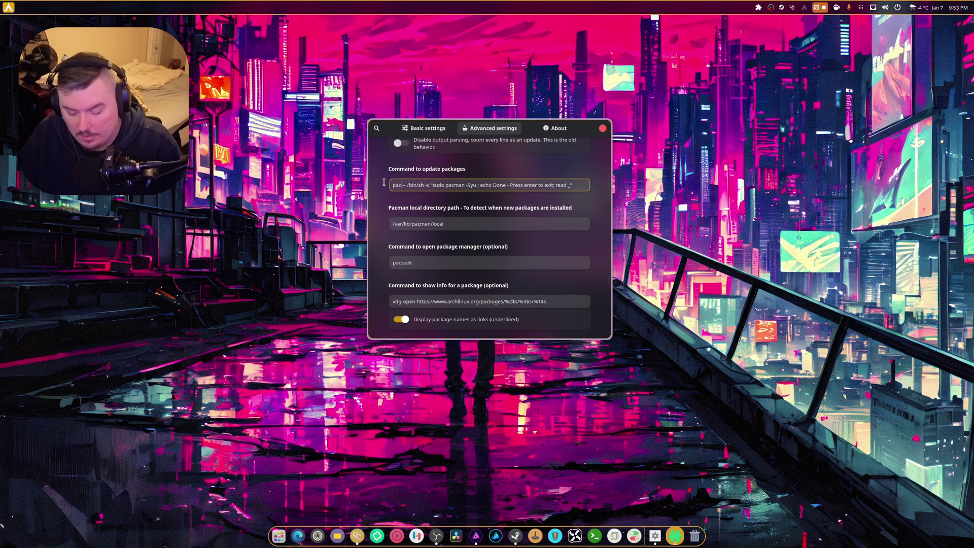
text(seek)
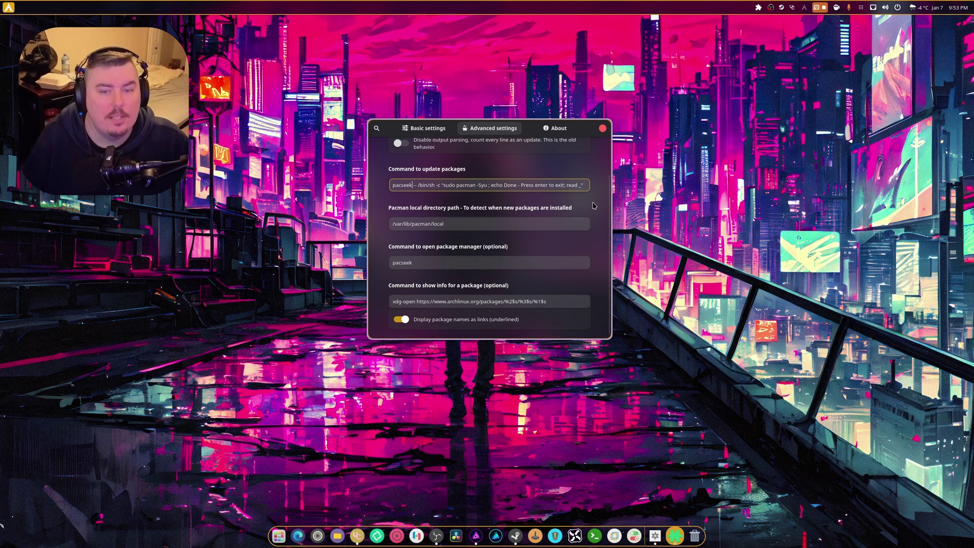
click(804, 8)
click(794, 71)
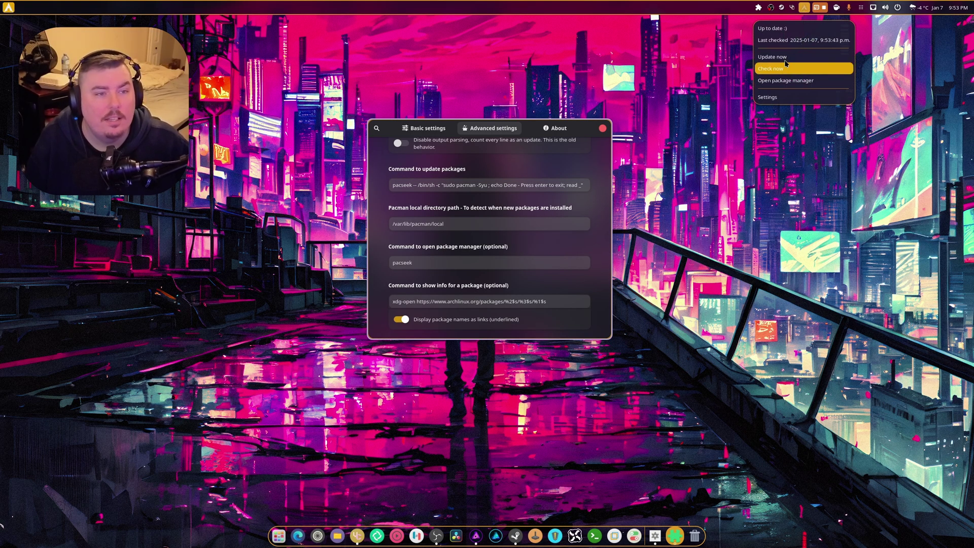
click(753, 252)
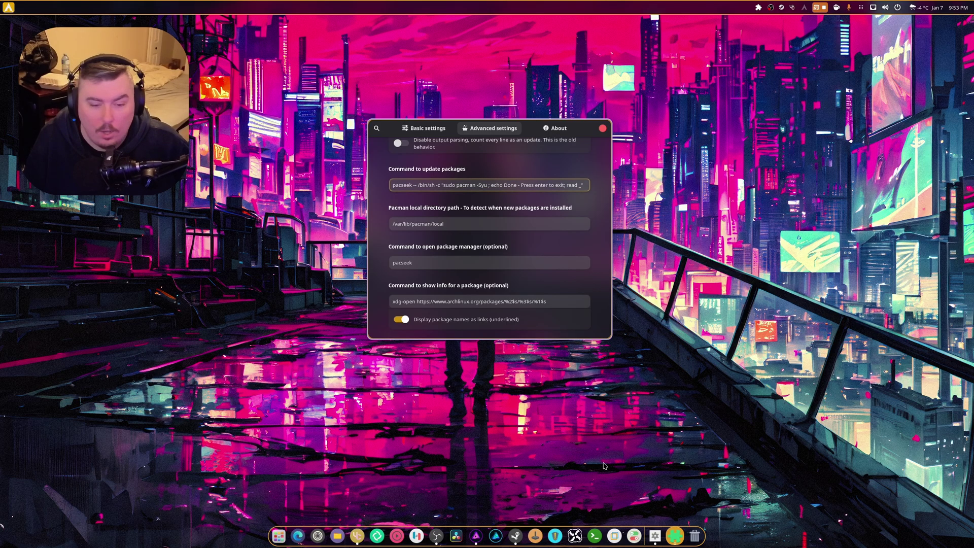
click(594, 535)
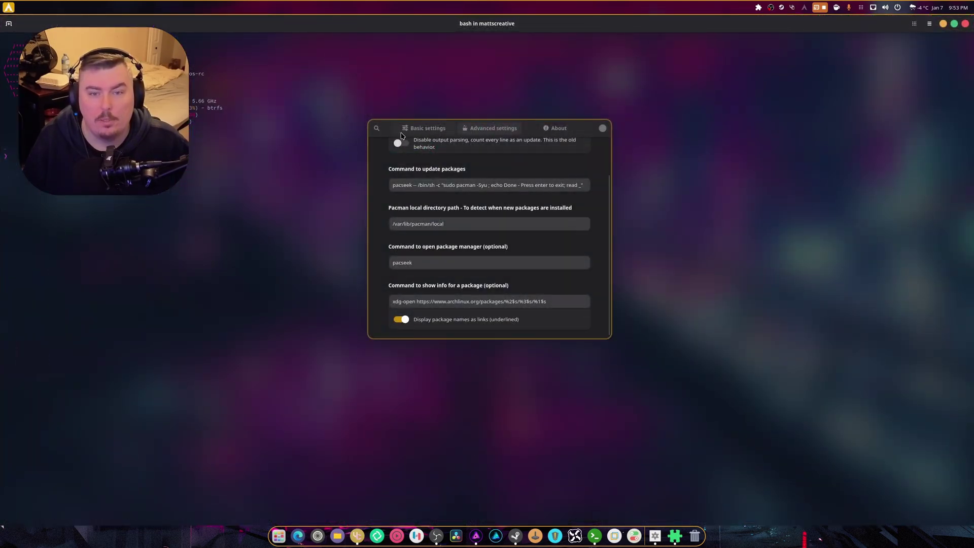
Move the settings window to the top right and bring the terminal forward.
drag(396, 132, 732, 66)
click(471, 202)
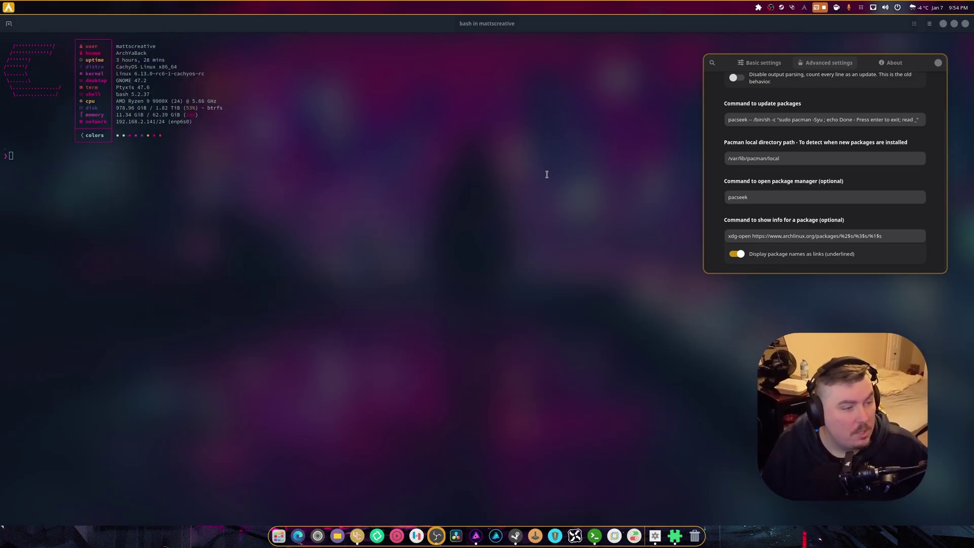
click(326, 237)
Install the downgrade tool with 'yay downgrade', choosing option 1 and confirming with y.
text(yay )
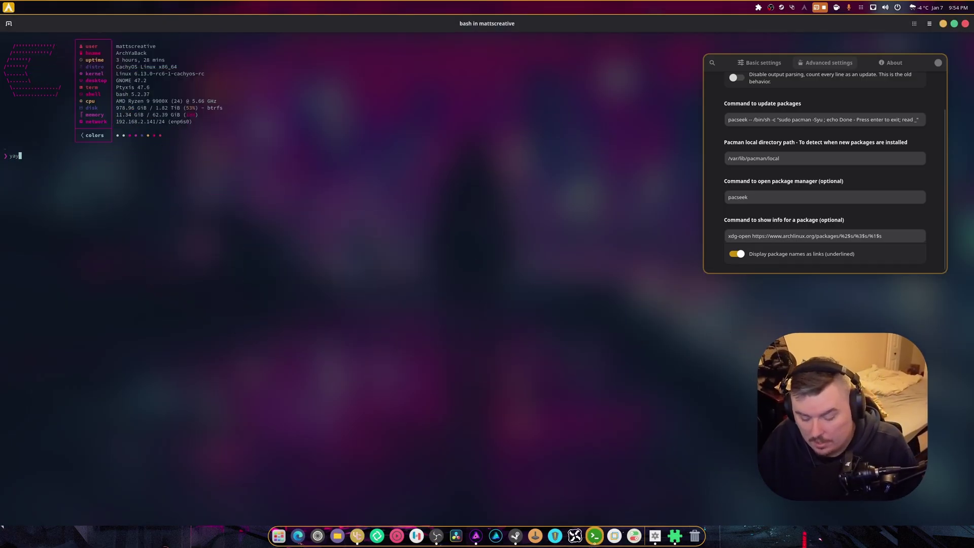
text(downgrade)
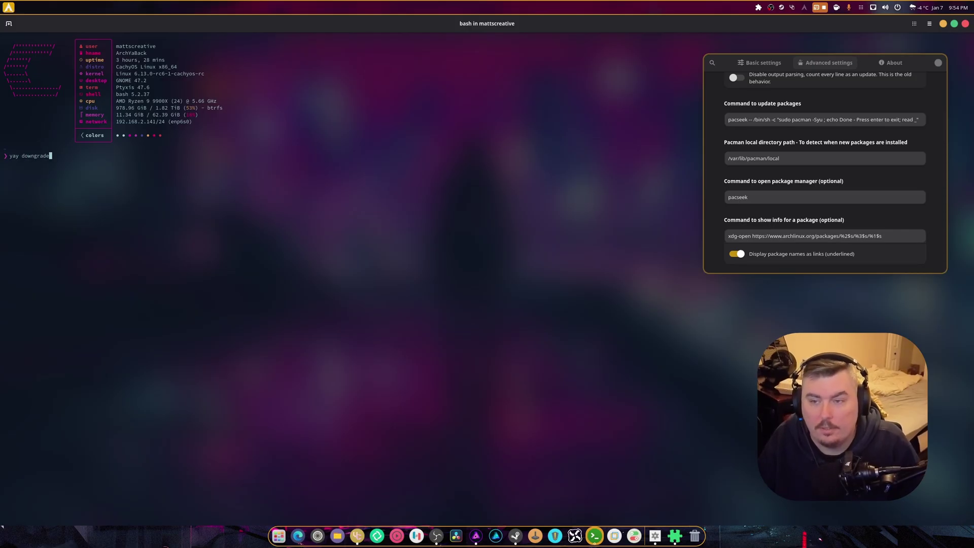
key(Return)
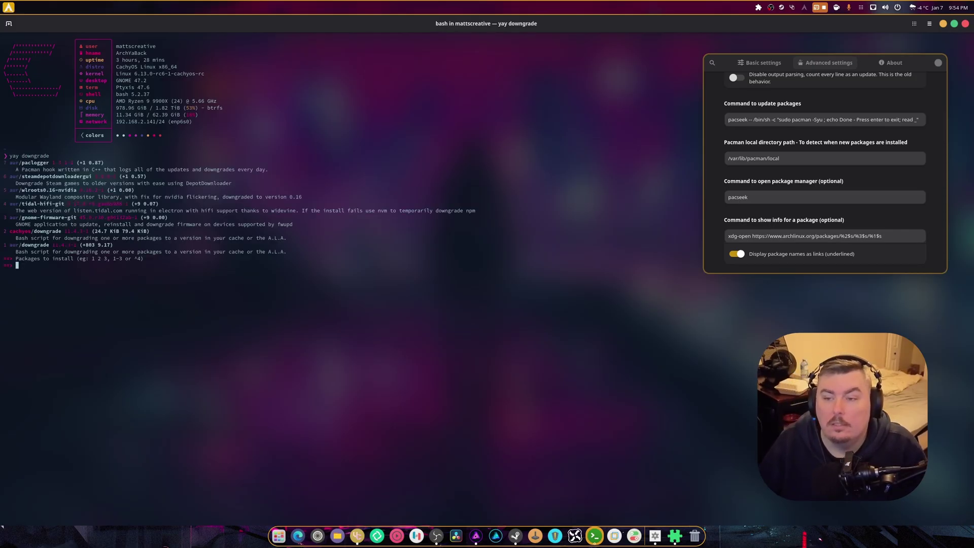
text(1)
key(Return)
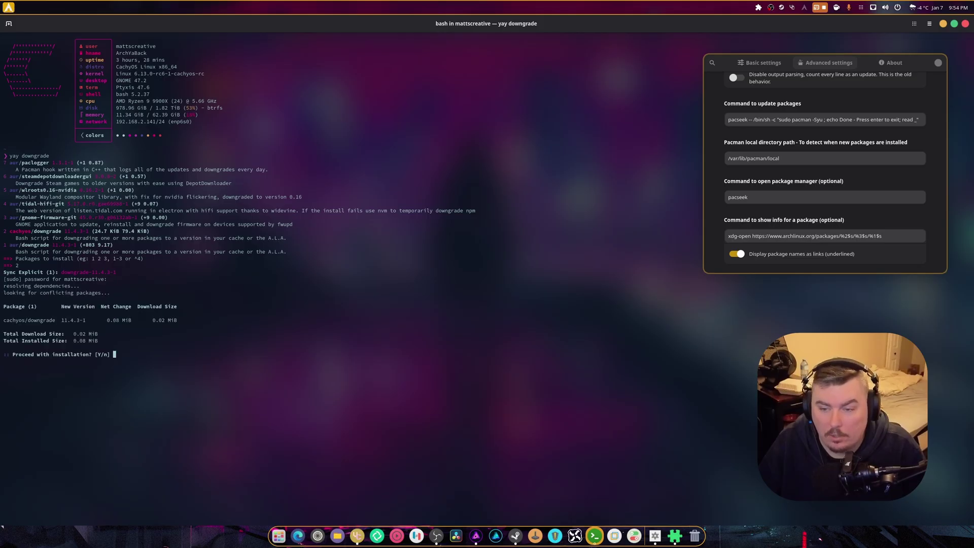
text(y)
key(Return)
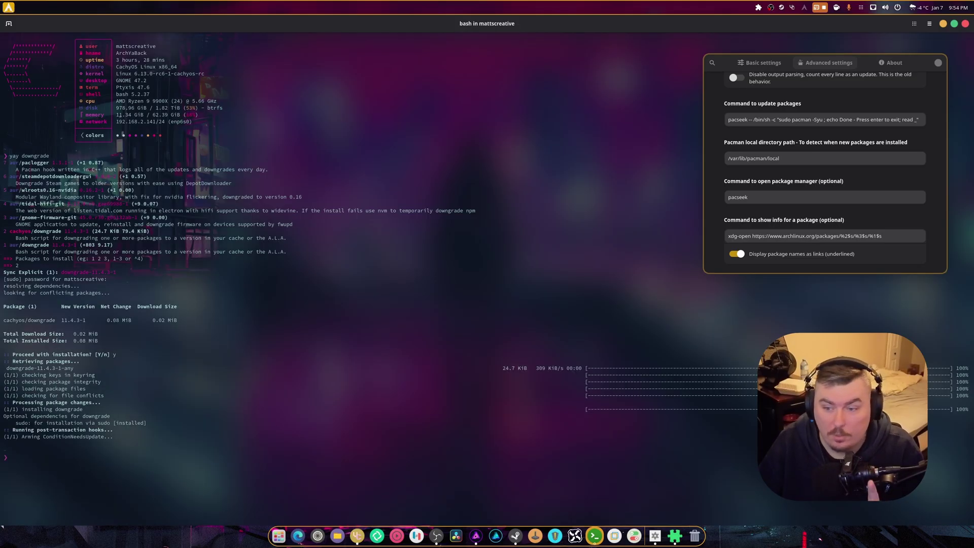
text(sudo do)
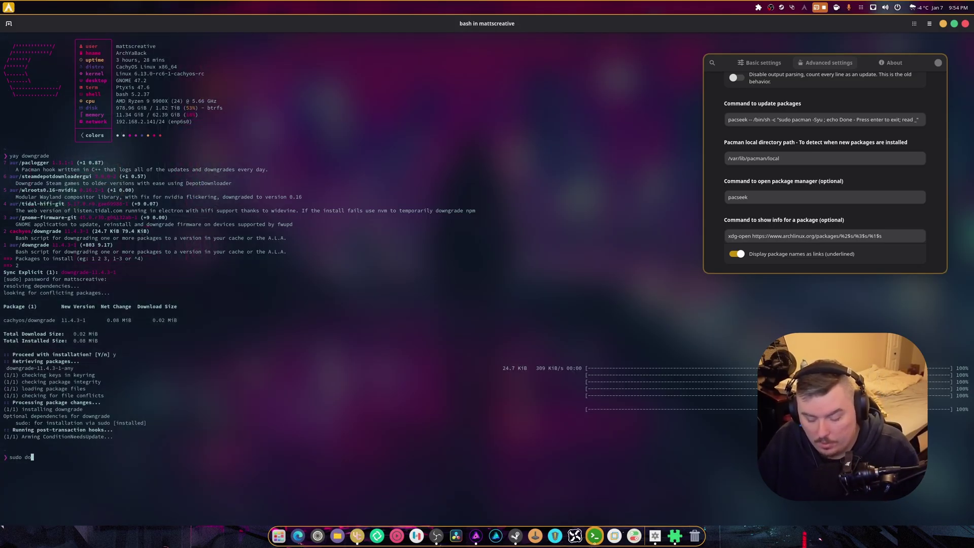
text(wngrade )
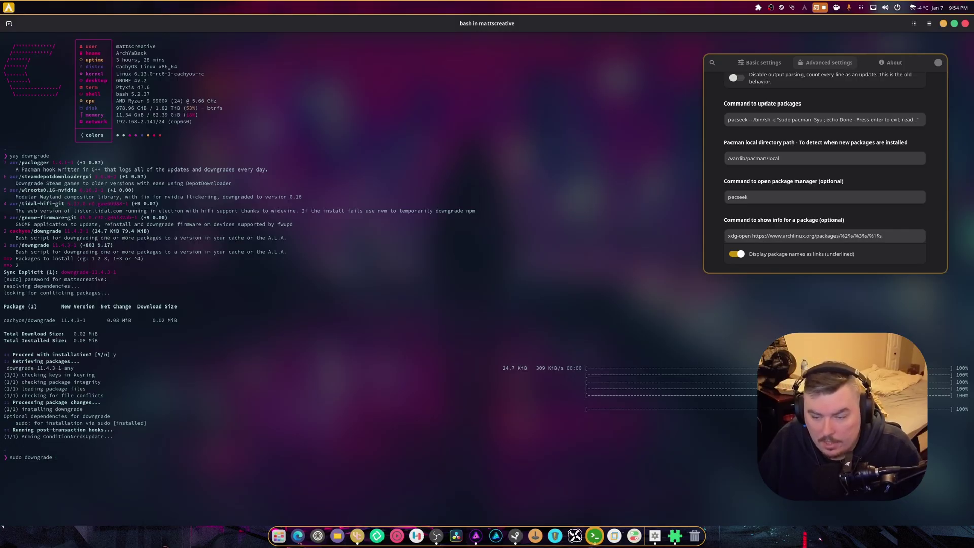
text(mutter)
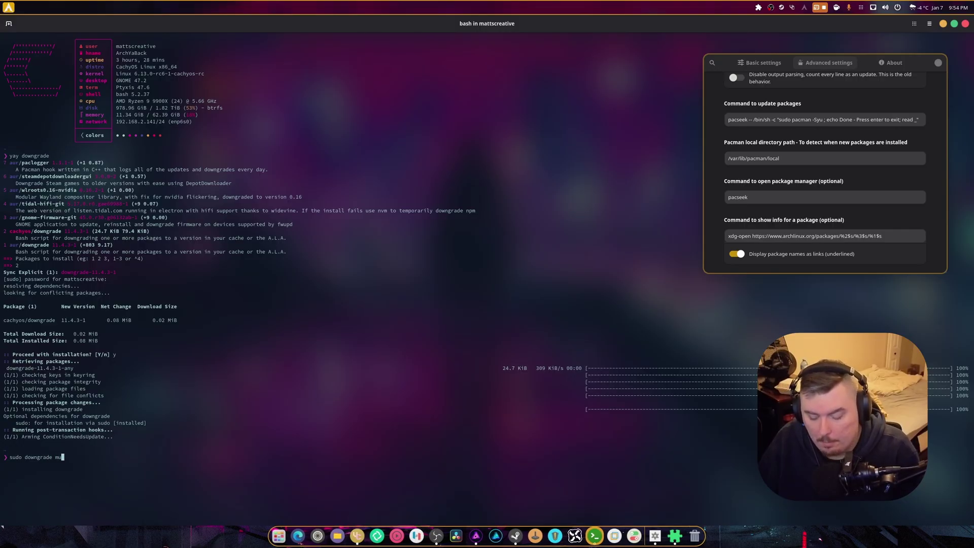
Downgrade mutter to 47.0-4, replacing mutter-cachyos and declining to add it to IgnorePkg.
key(Return)
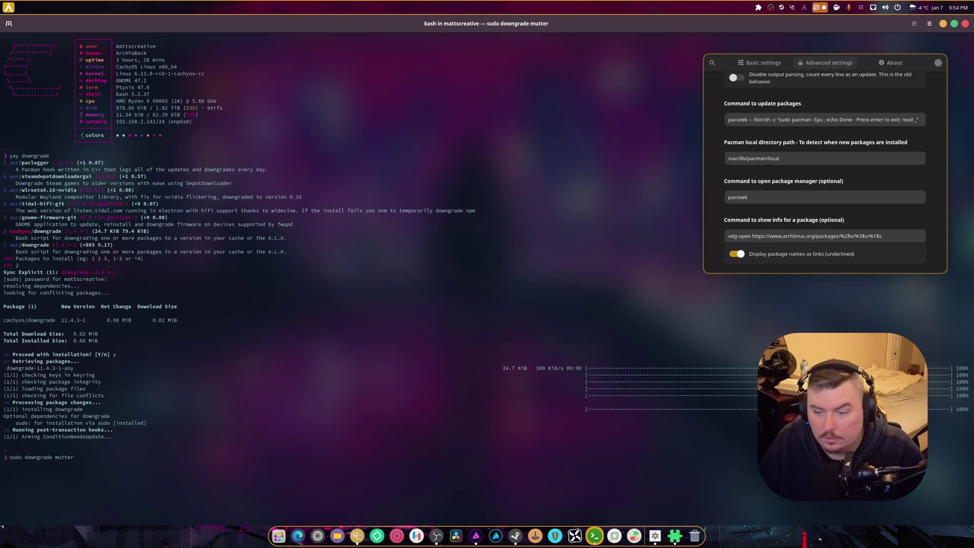
key(Up)
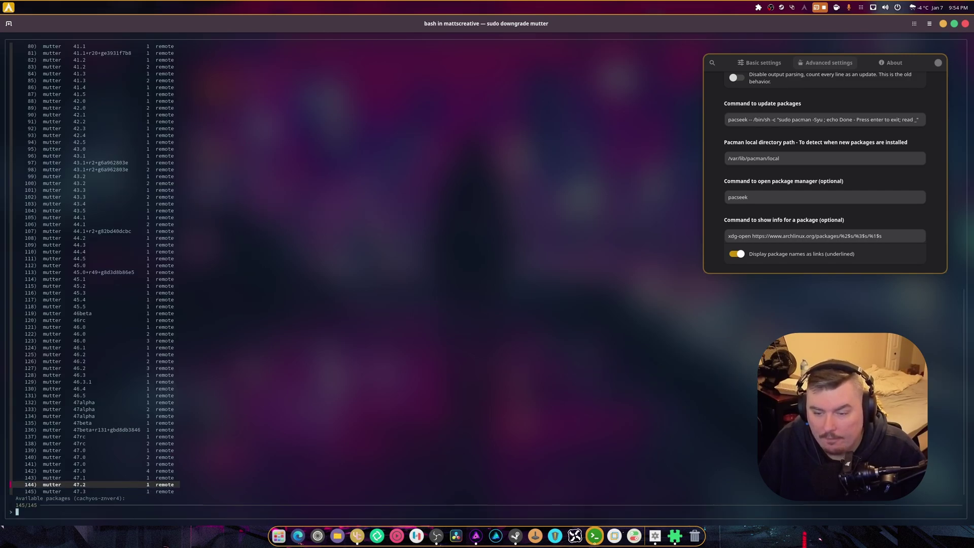
key(Down)
key(Up)
key(Up)
key(Up)
key(Return)
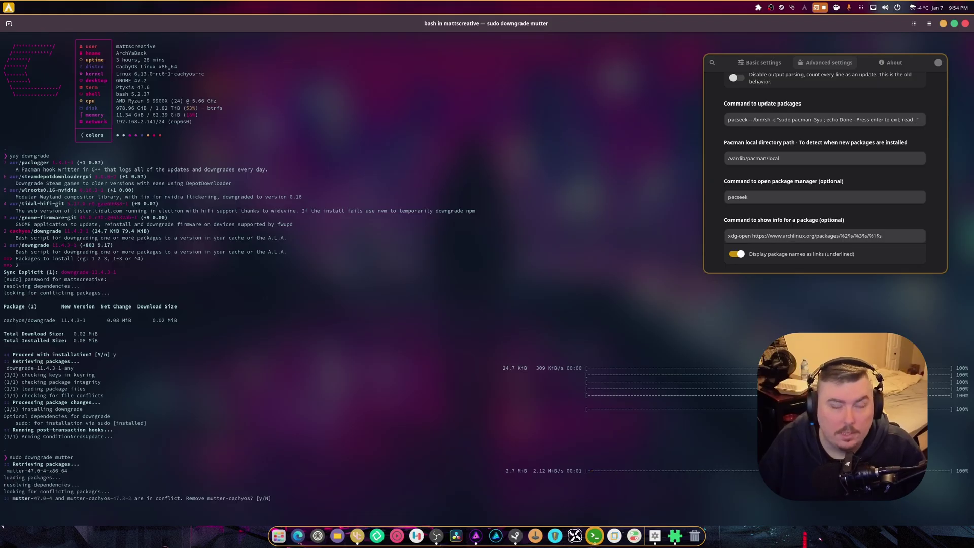
text(y)
key(Return)
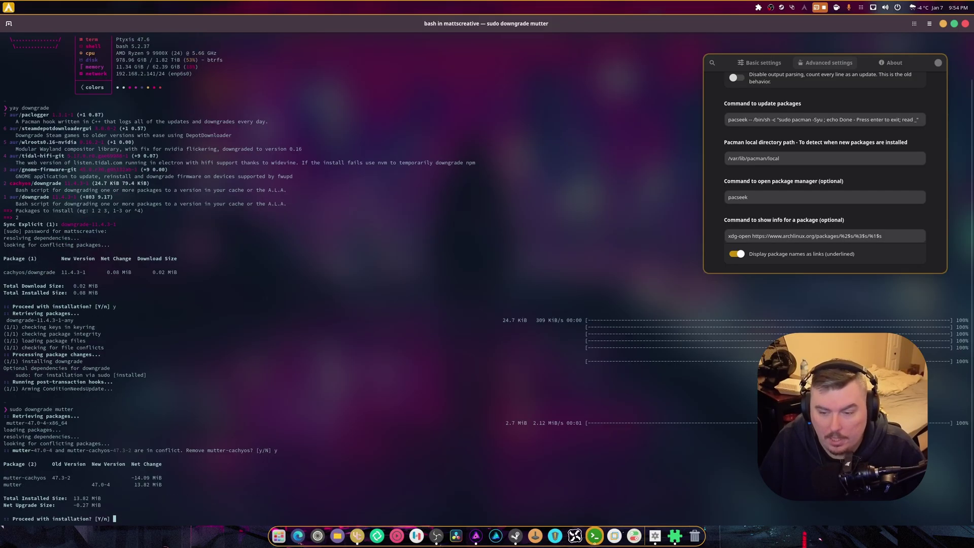
text(y)
key(Return)
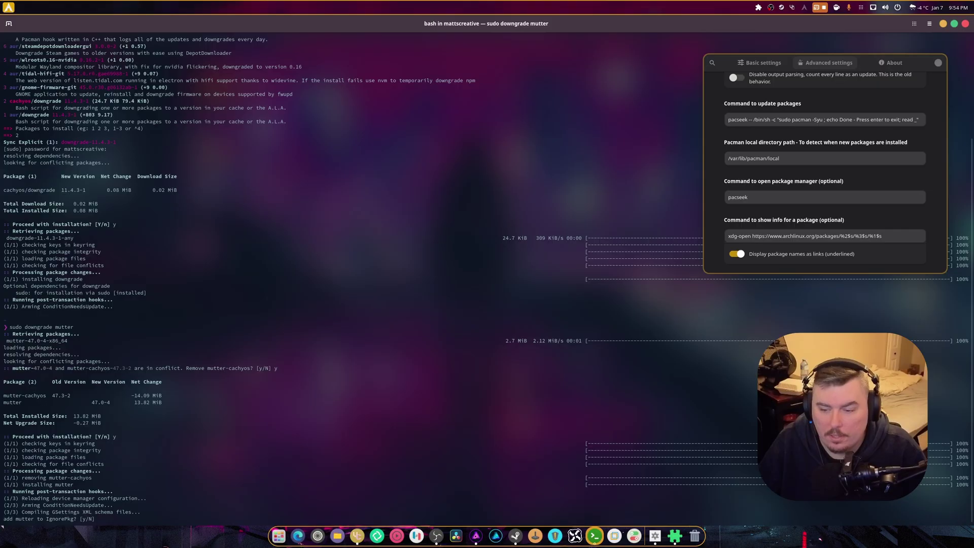
text(n)
key(Return)
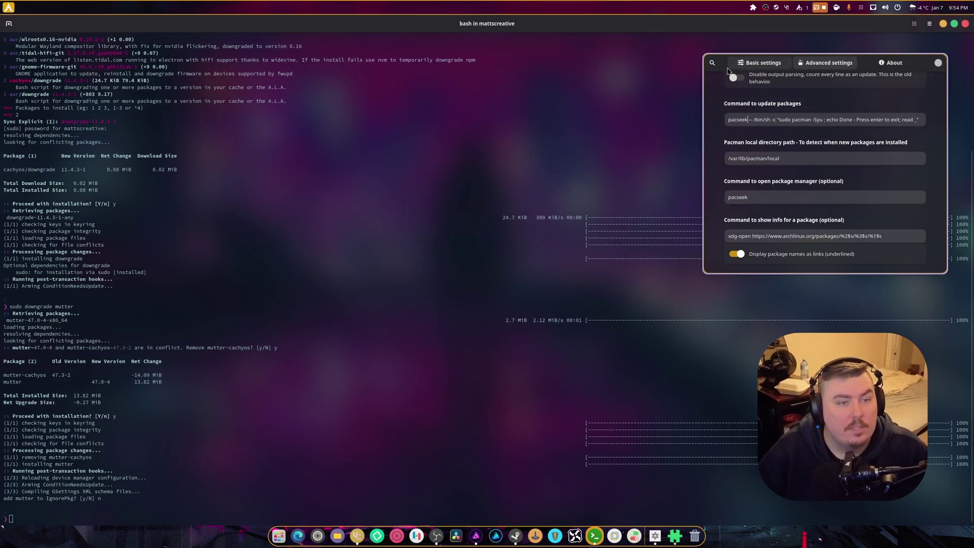
Try Update now from the indicator menu with the pacseek command, then focus the terminal.
click(798, 9)
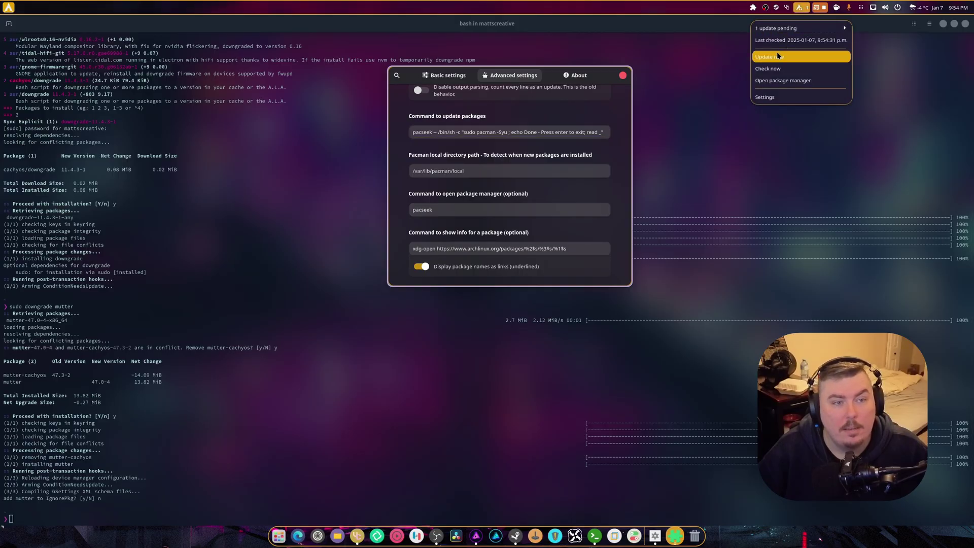
click(780, 72)
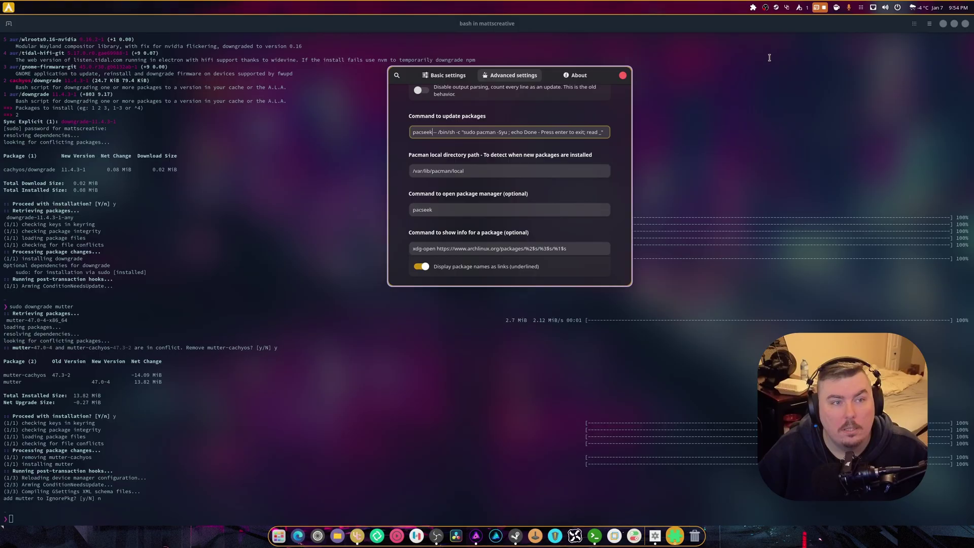
click(353, 342)
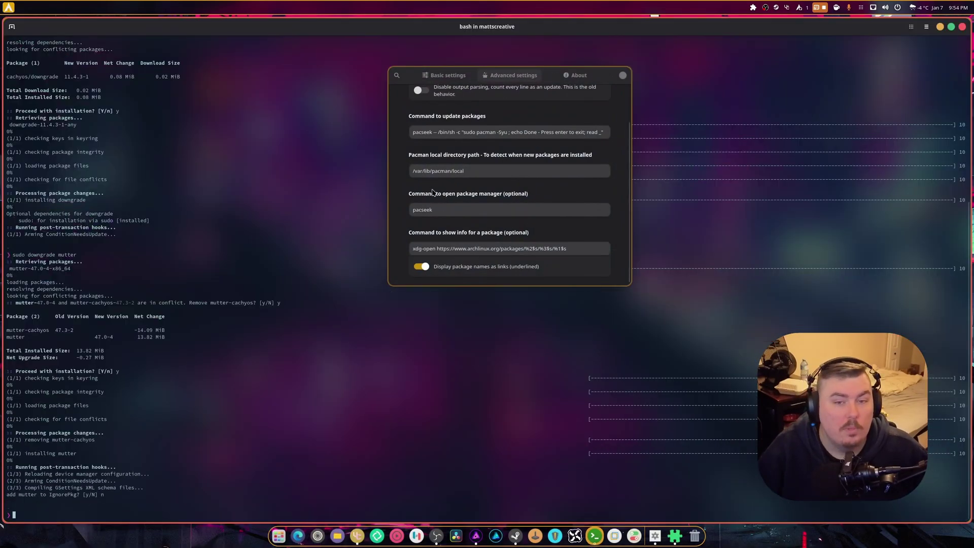
Change the update command's pacseek back to ptyxis and run Update now again.
double_click(426, 135)
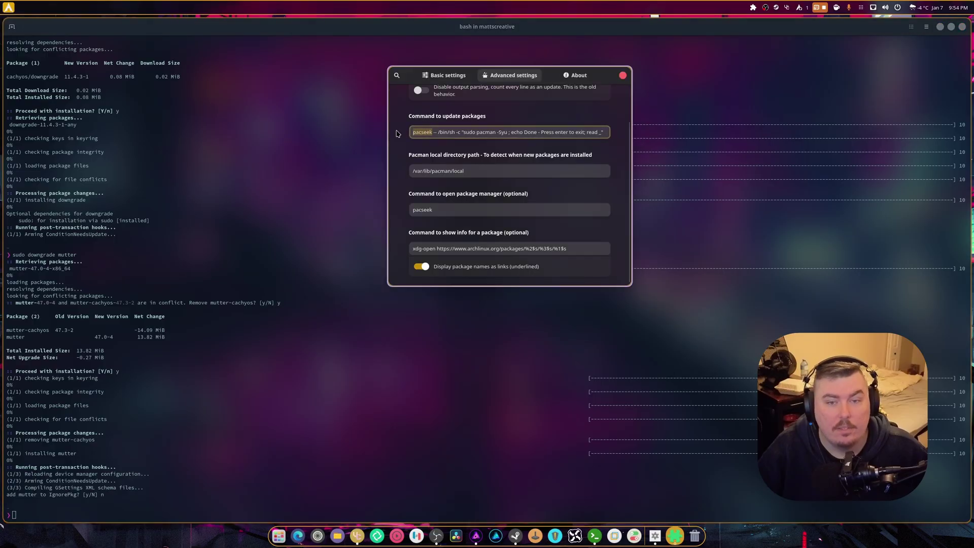
text(ptyxis)
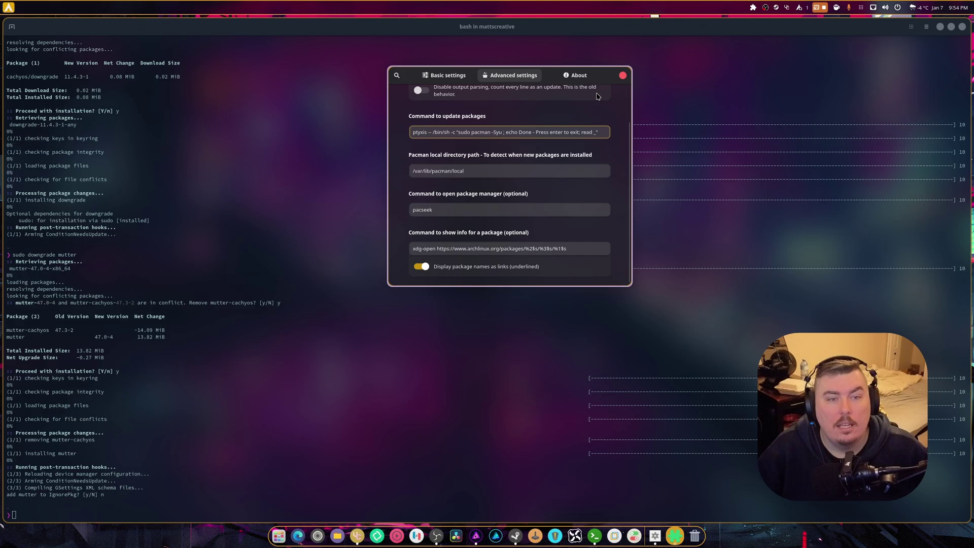
click(800, 9)
click(770, 57)
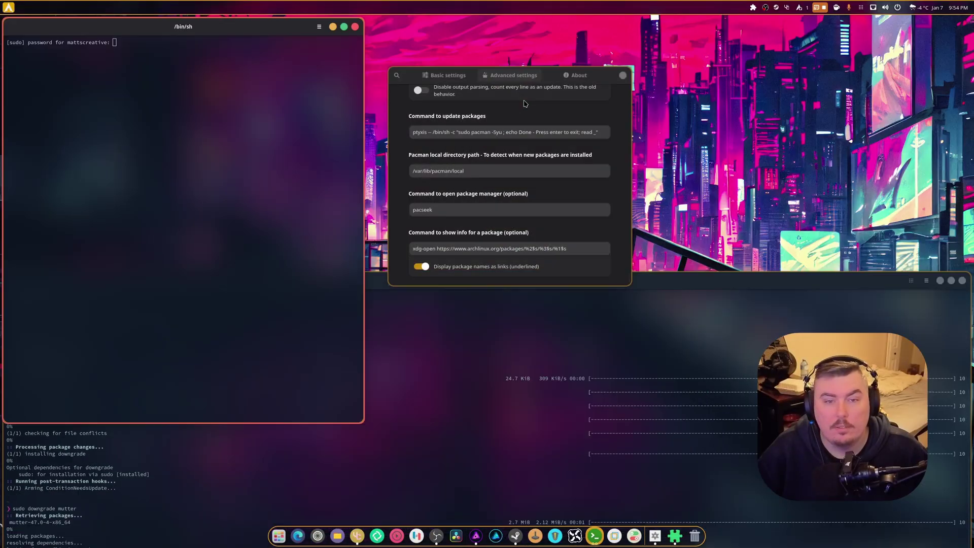
Disable output parsing, close the settings window, and submit the sudo password in the terminal.
click(524, 98)
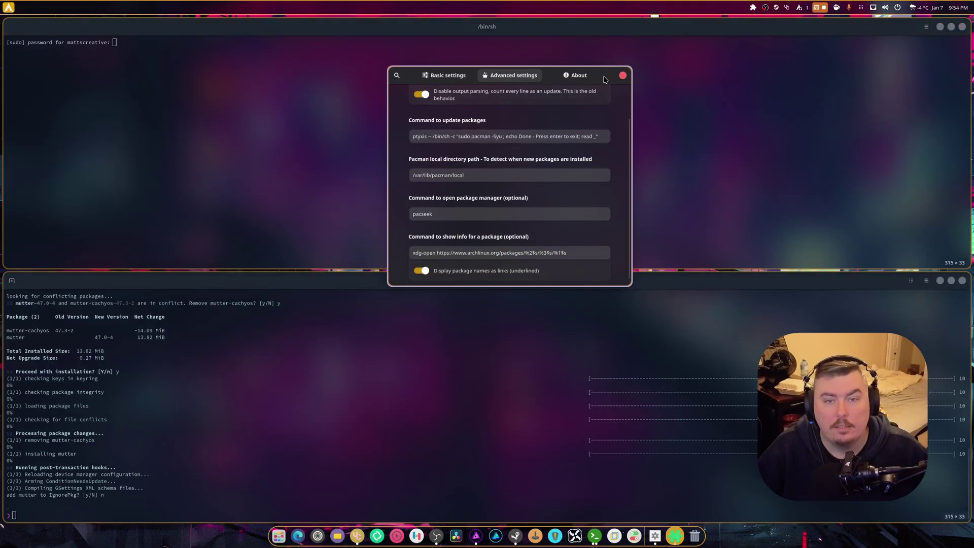
click(622, 76)
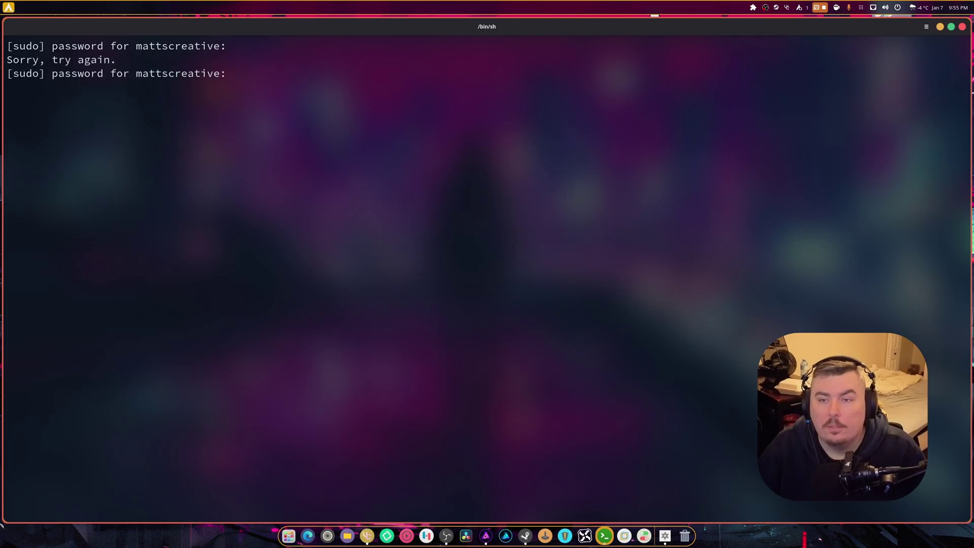
key(Return)
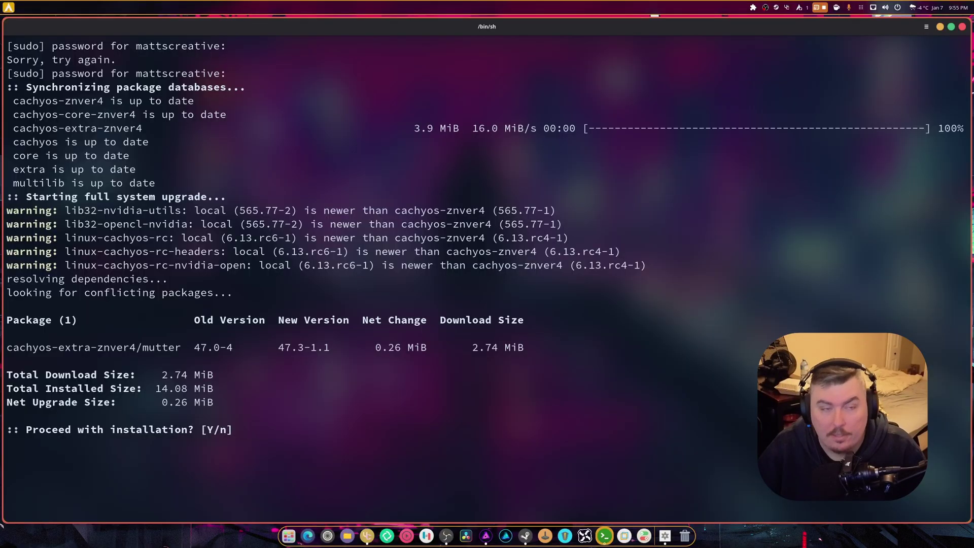
Decline the mutter 47.0-4 to 47.3-1.1 upgrade with n, closing the terminal.
click(753, 7)
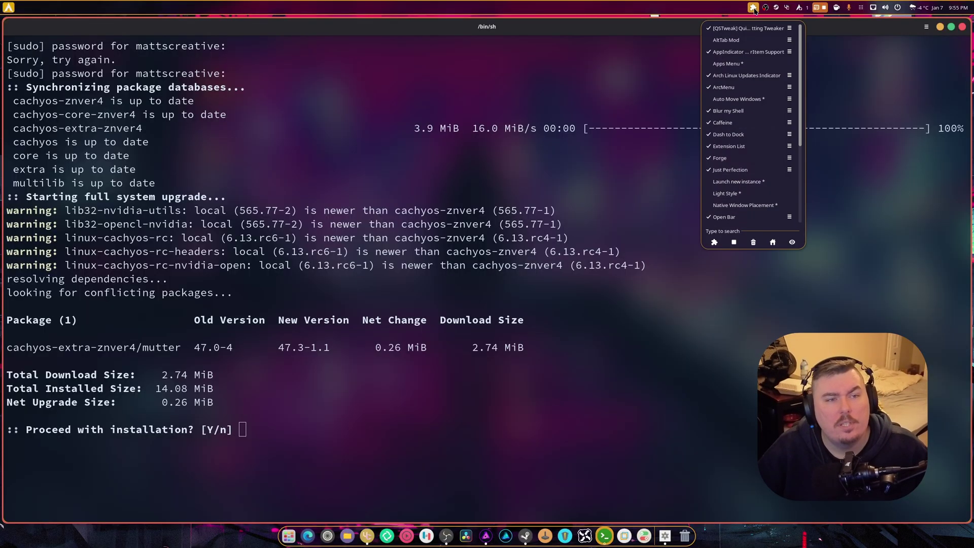
click(503, 71)
text(n)
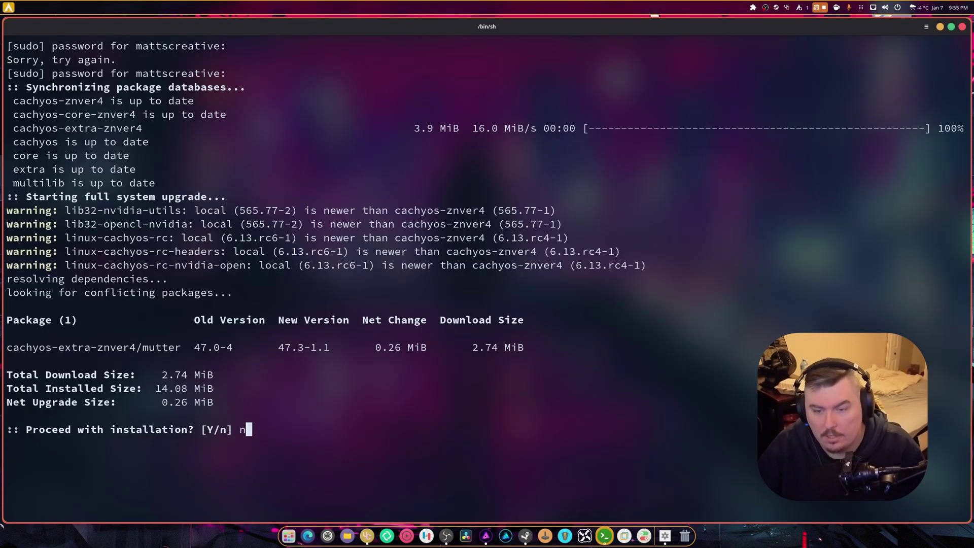
key(Return)
key(Return)
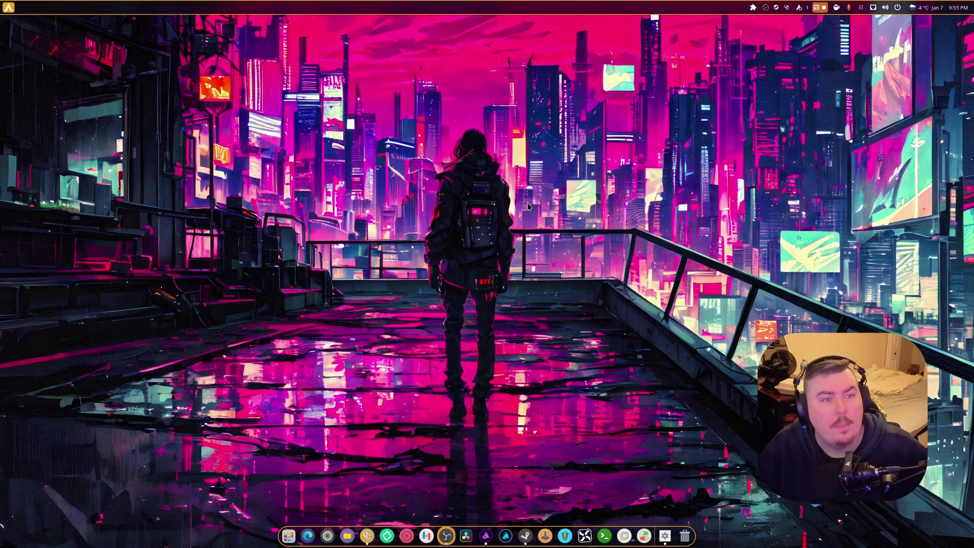
Open the indicator settings from the extension list and enable Use built-in icons.
click(753, 7)
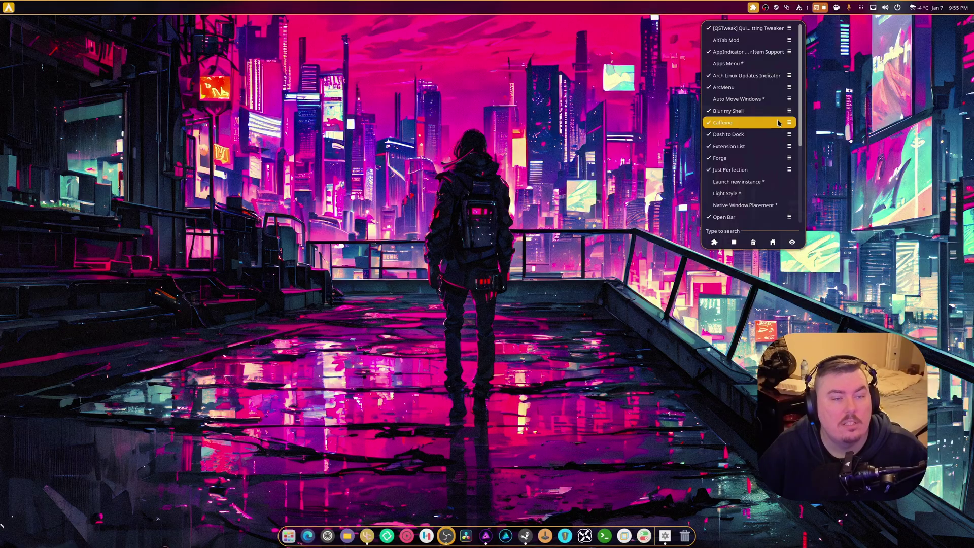
click(789, 75)
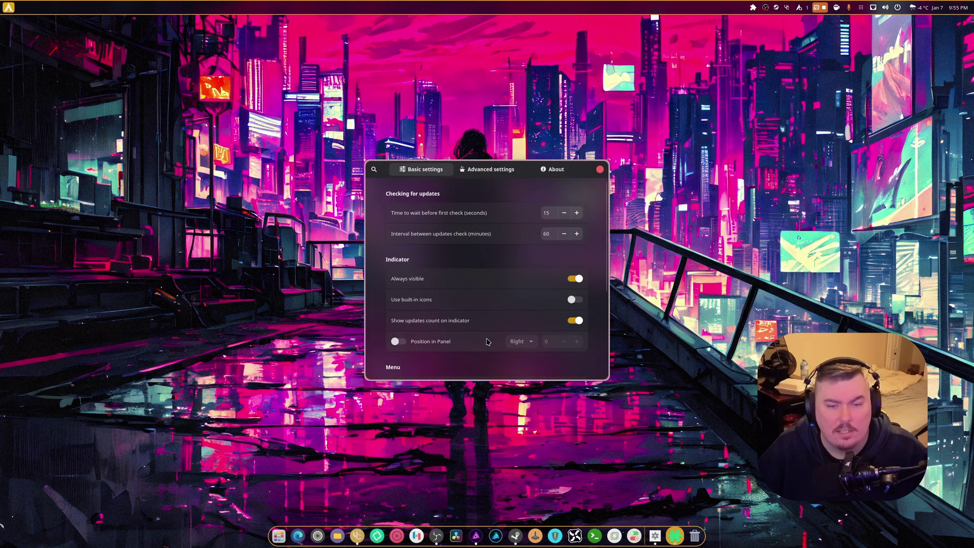
click(574, 301)
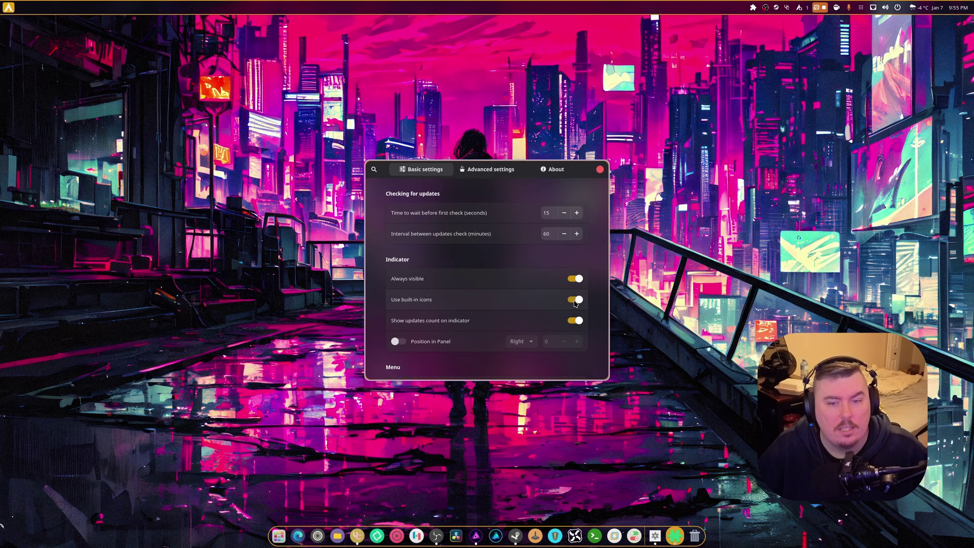
click(805, 8)
click(805, 7)
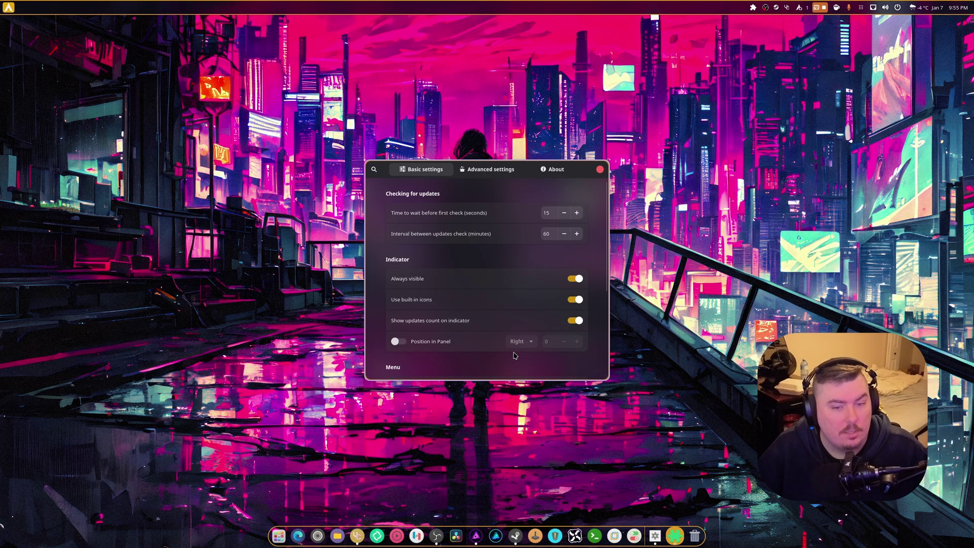
Enable Position in Panel and set the indicator's position to Center.
click(399, 342)
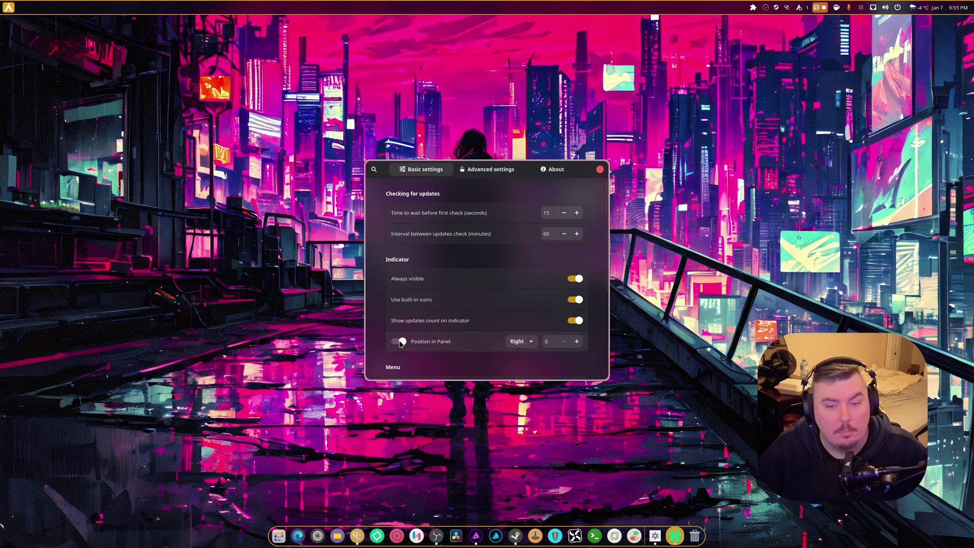
click(524, 343)
click(524, 374)
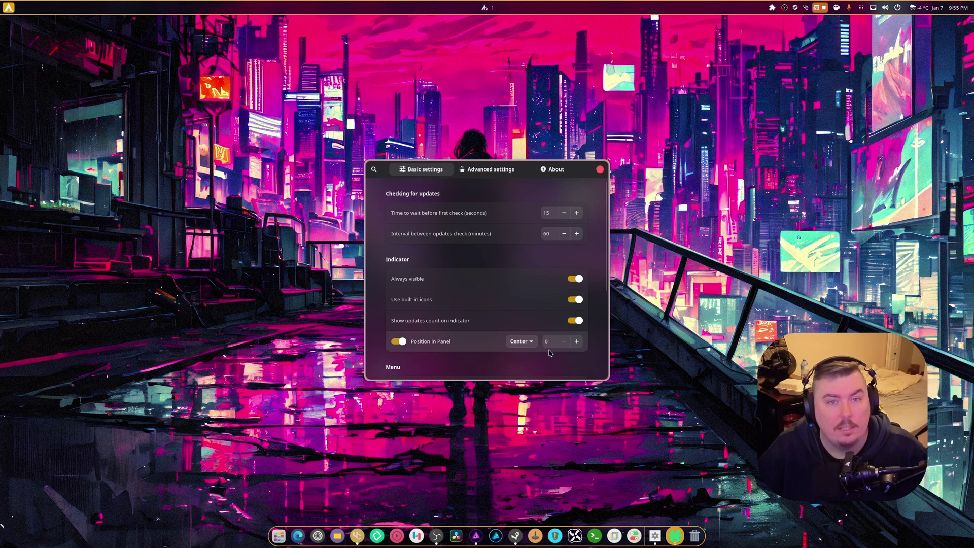
Check the indicator menu at its new centre position, then scroll down the settings.
click(485, 7)
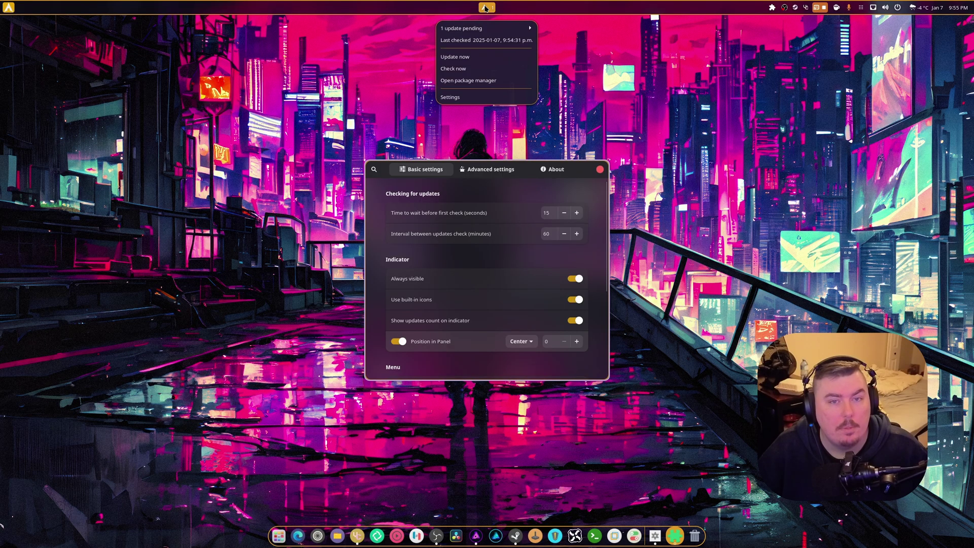
click(484, 7)
scroll(468, 356, down, 2)
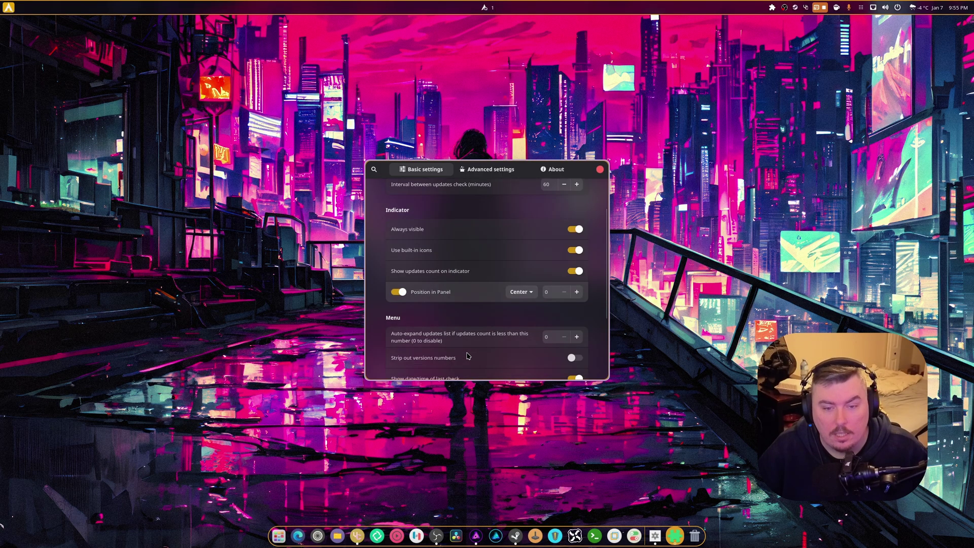
scroll(467, 358, down, 3)
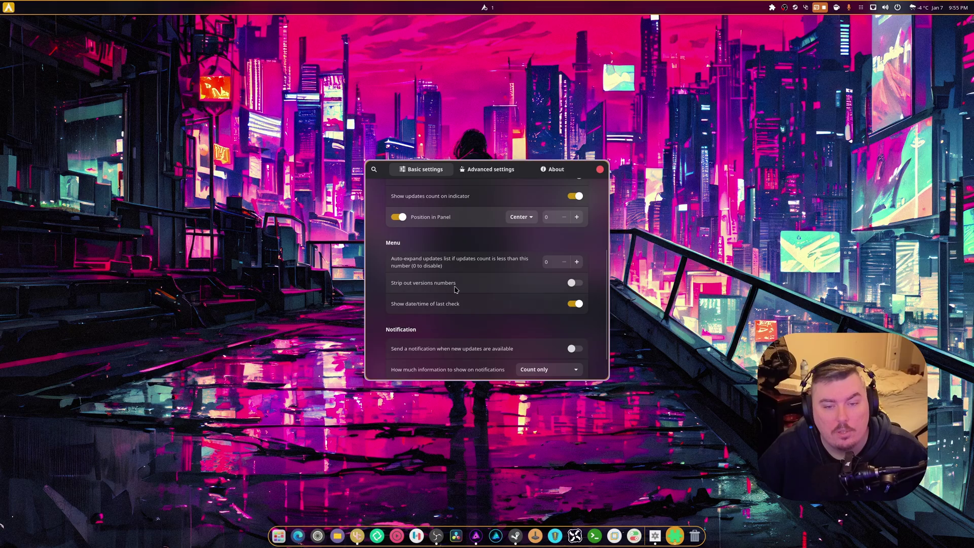
scroll(533, 293, down, 1)
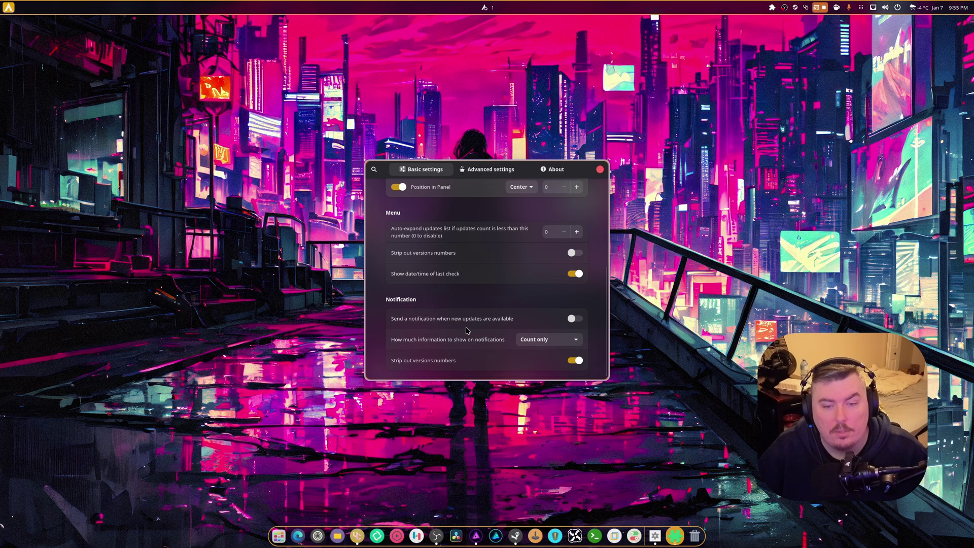
Enable new-update notifications showing All updates names, then enlarge the window and open Advanced settings.
click(576, 318)
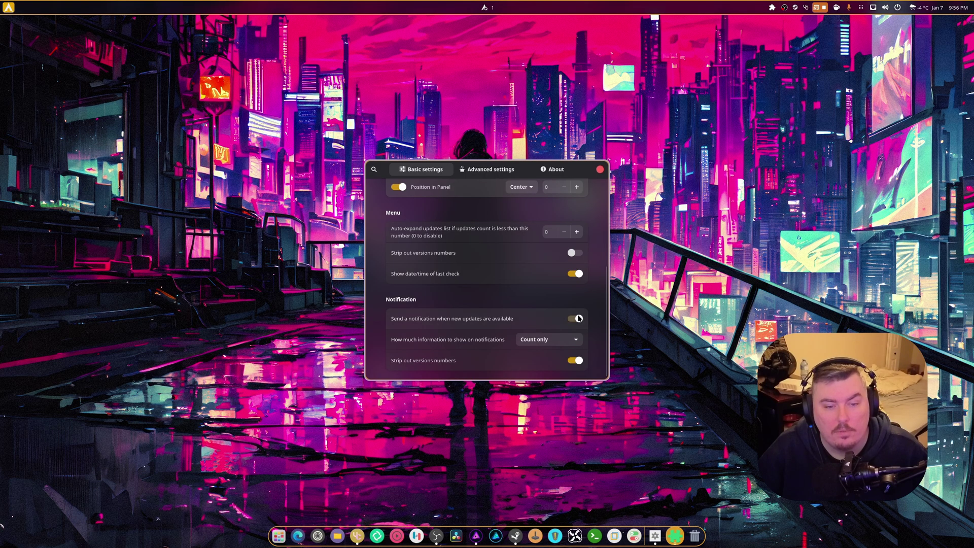
click(544, 341)
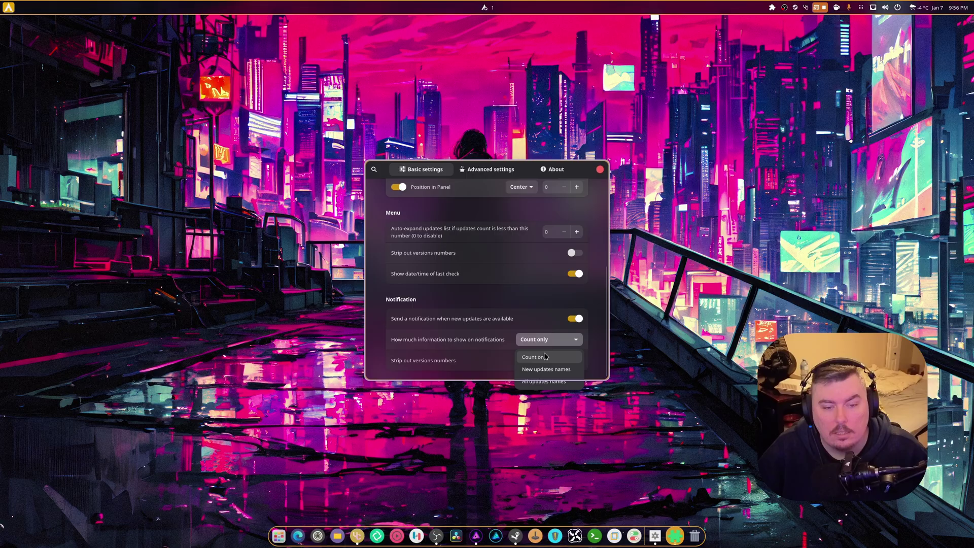
click(550, 371)
click(548, 340)
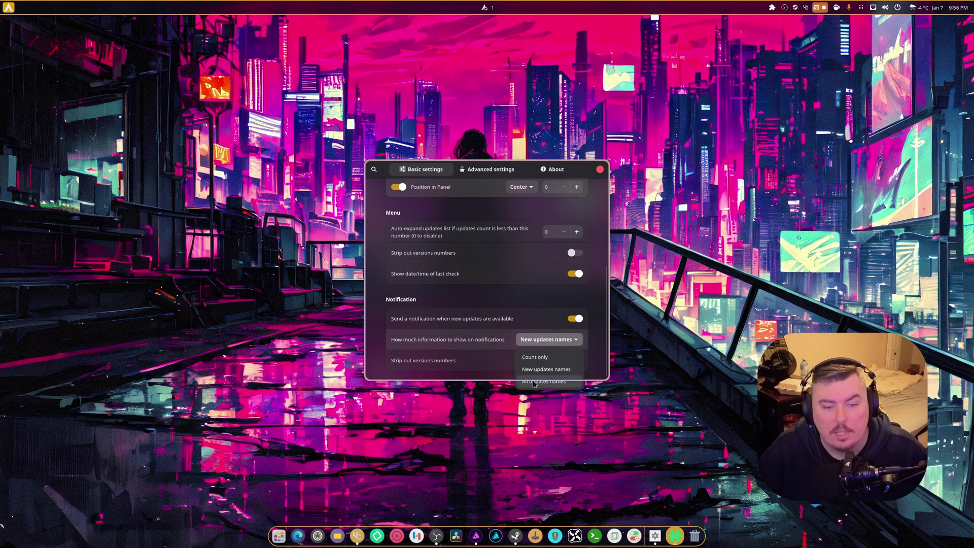
click(532, 381)
drag(461, 384, 461, 430)
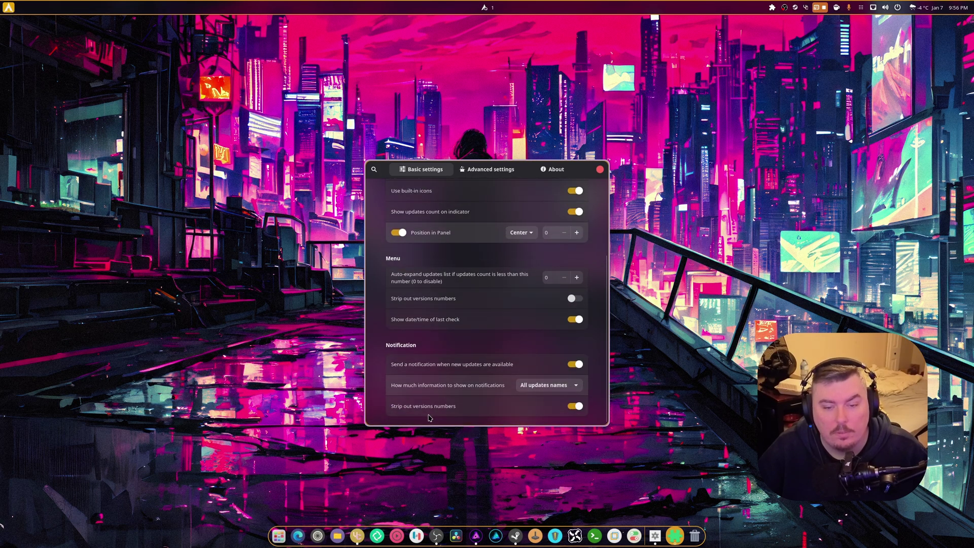
click(475, 171)
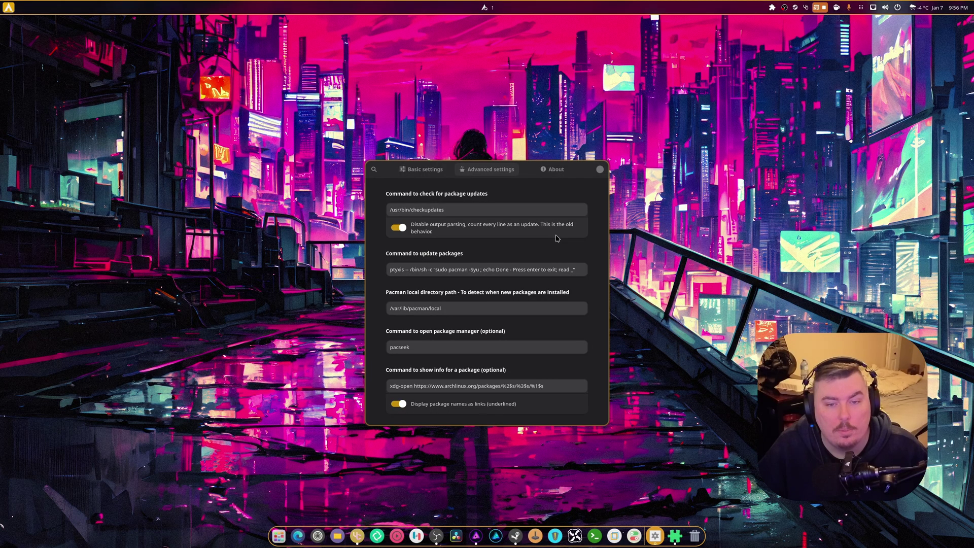
Show the About page with the extension's description, pacman-contrib requirement and project link.
click(541, 173)
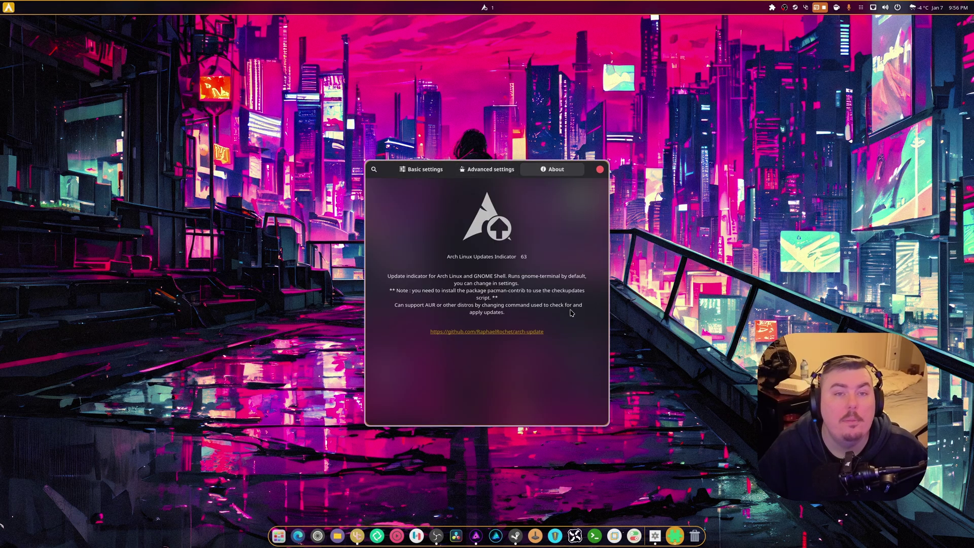